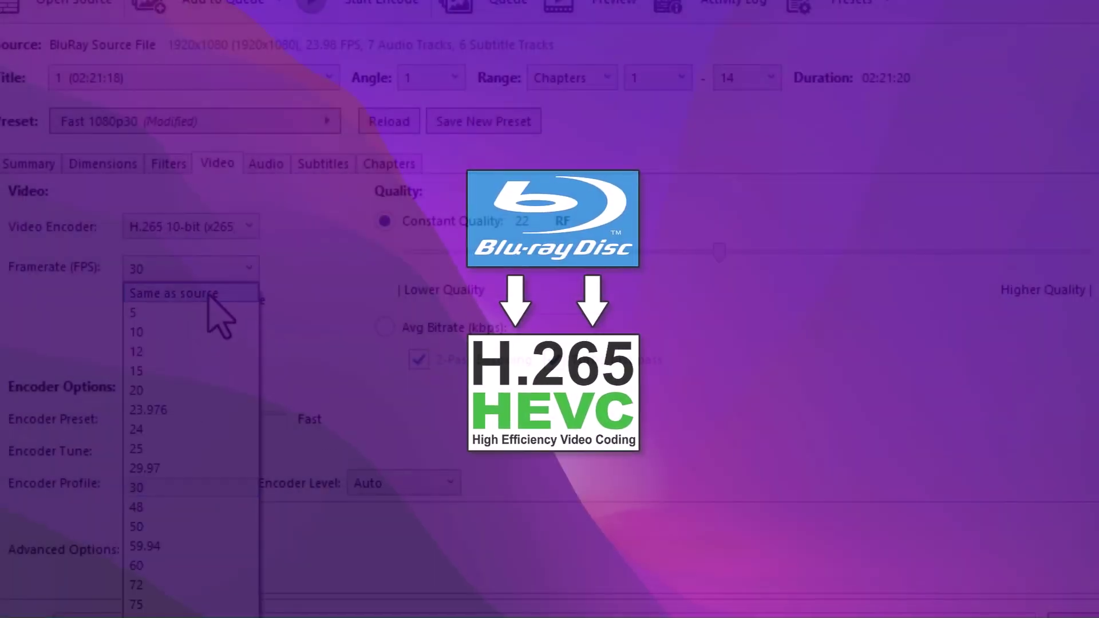
After the Video Encoder overview, launch MediaInfo from the desktop
{"action": "left_click", "coordinate": [209, 295]}
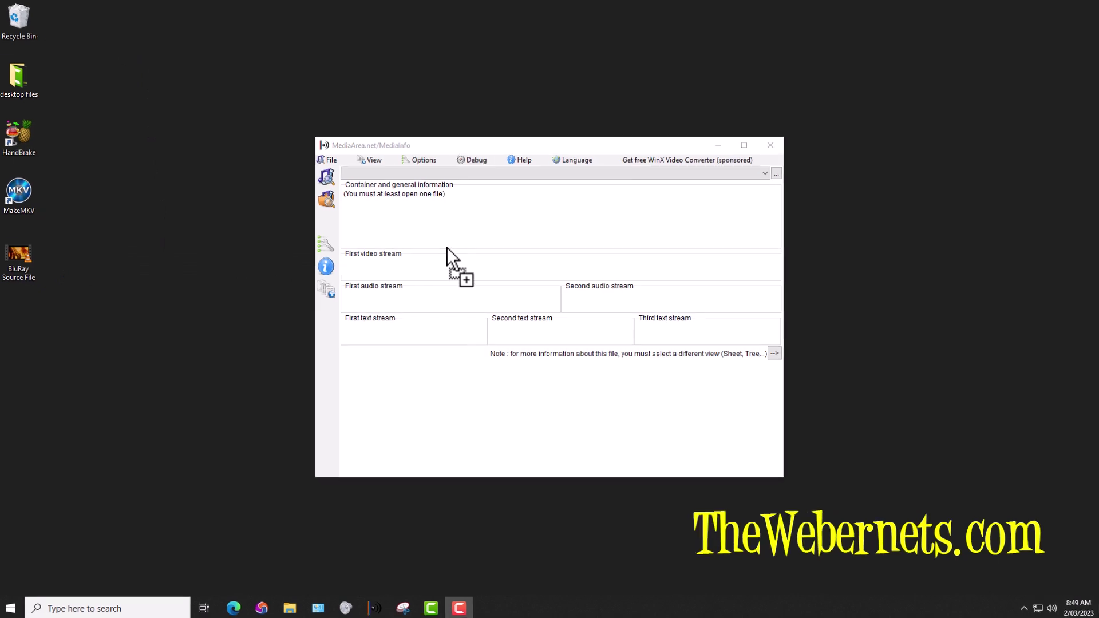
Inspect the 33.8 GiB source MKV (AVC, DTS, 23.5 Mb/s) in MediaInfo, then relaunch HandBrake
{"action": "left_click_drag", "start_coordinate": [152, 258], "coordinate": [447, 252]}
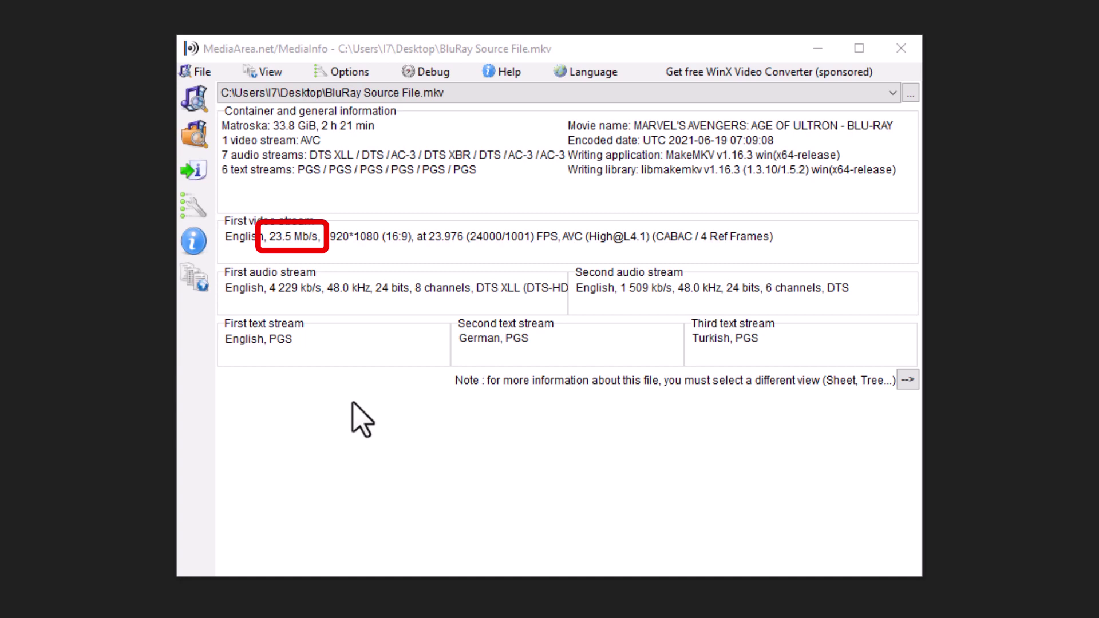
{"action": "left_click", "coordinate": [901, 49]}
{"action": "left_click", "coordinate": [21, 137]}
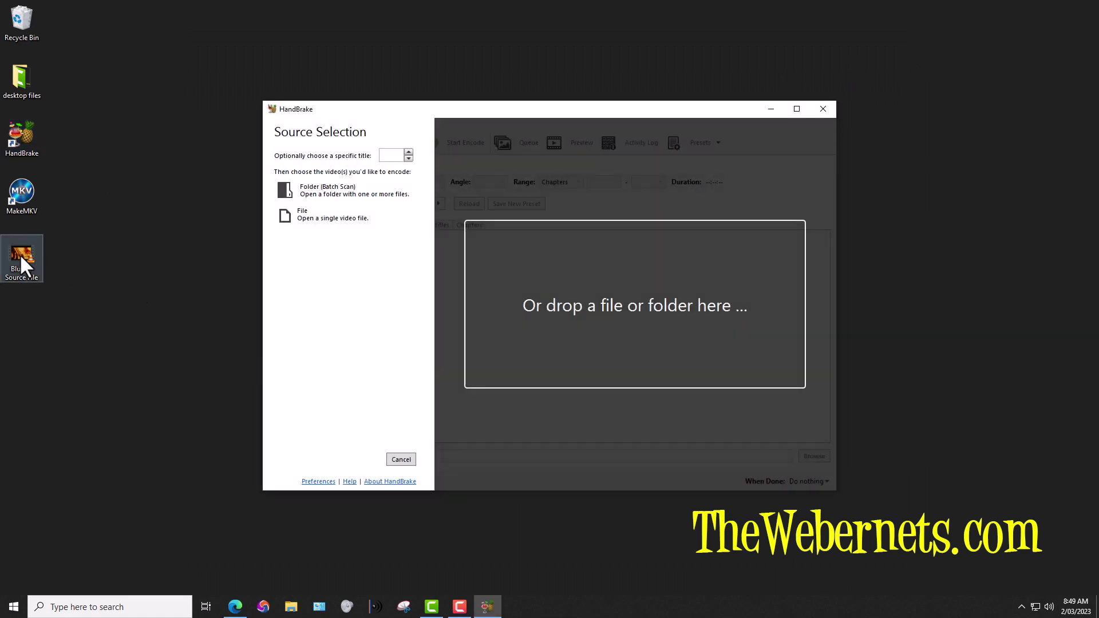
Load BluRay Source File.mkv into HandBrake and keep MP4 as the output format
{"action": "left_click_drag", "start_coordinate": [576, 299], "coordinate": [576, 299]}
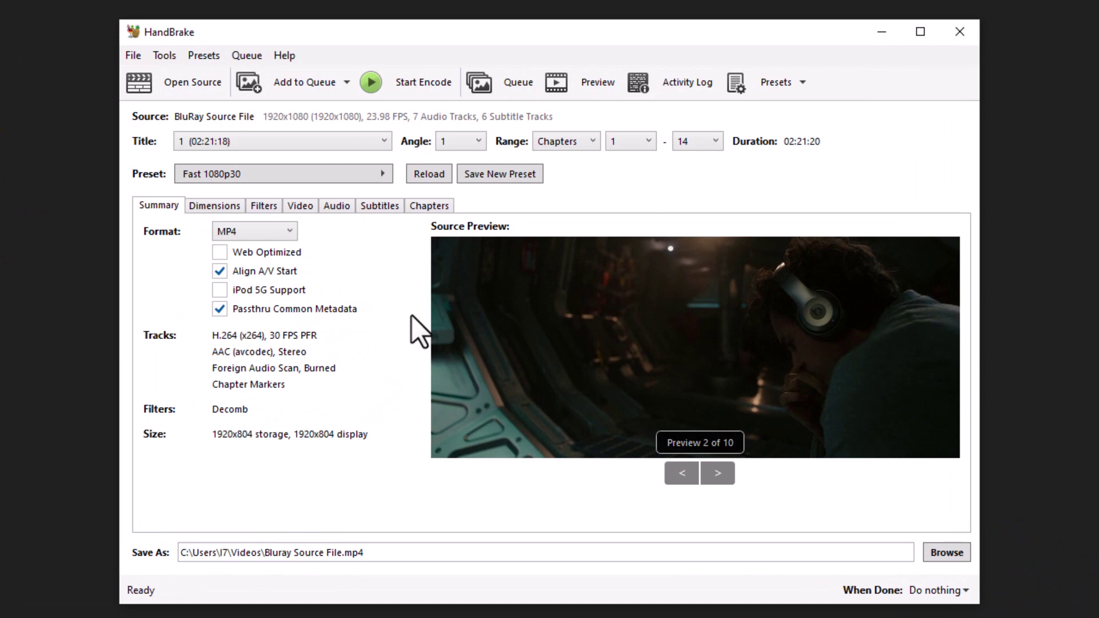
{"action": "left_click", "coordinate": [292, 233]}
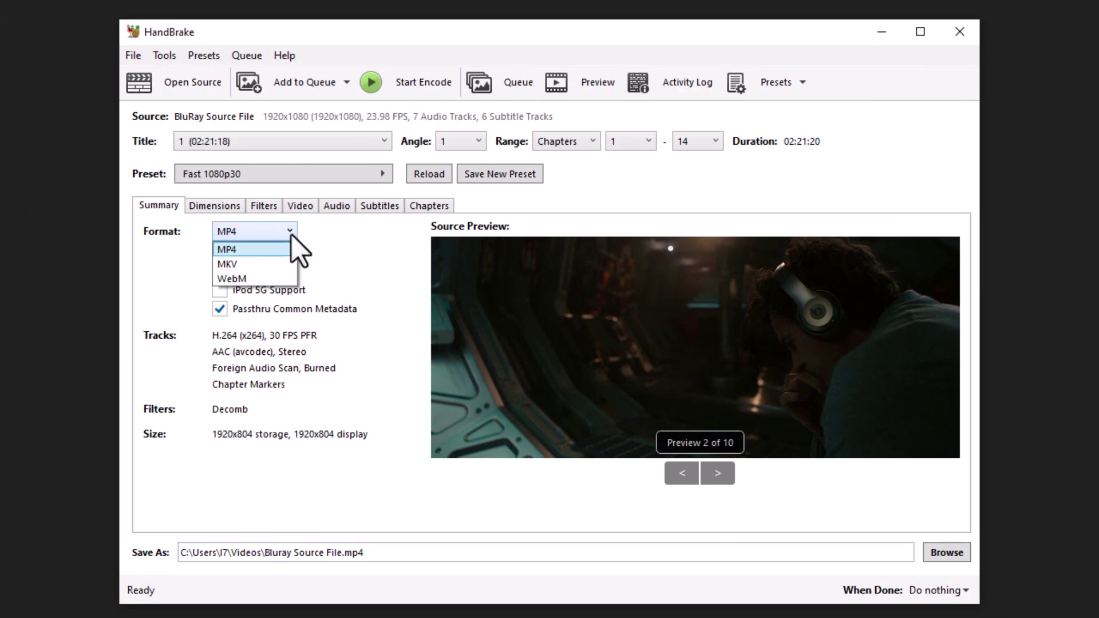
{"action": "left_click", "coordinate": [238, 255]}
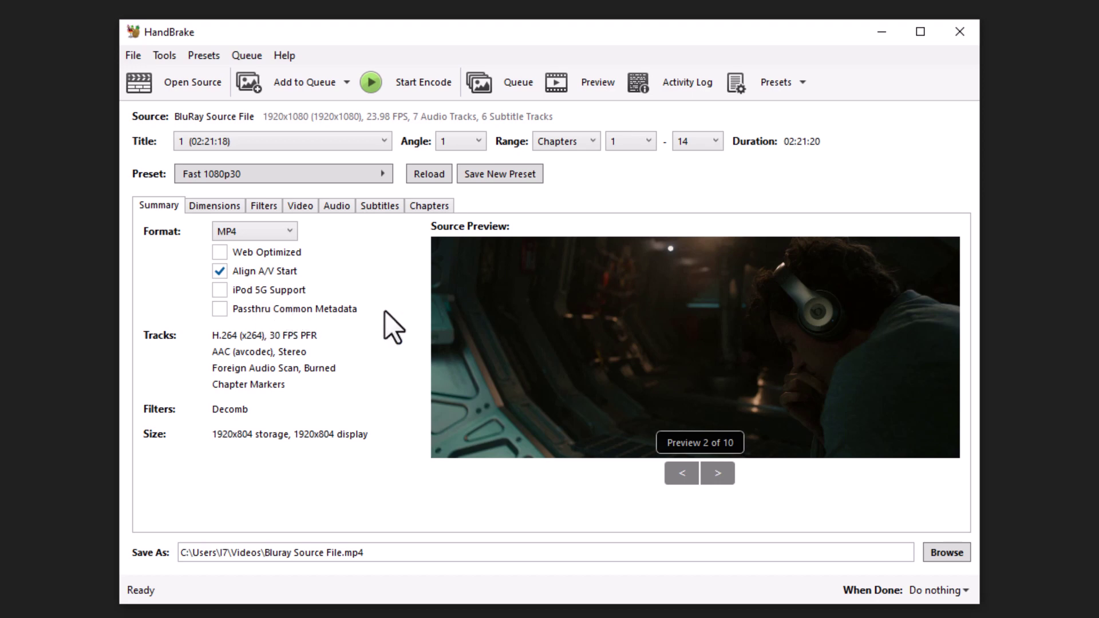
Review auto-cropping to 1920x804 and the filter defaults, leaving Decomb deinterlacing on
{"action": "left_click", "coordinate": [212, 210]}
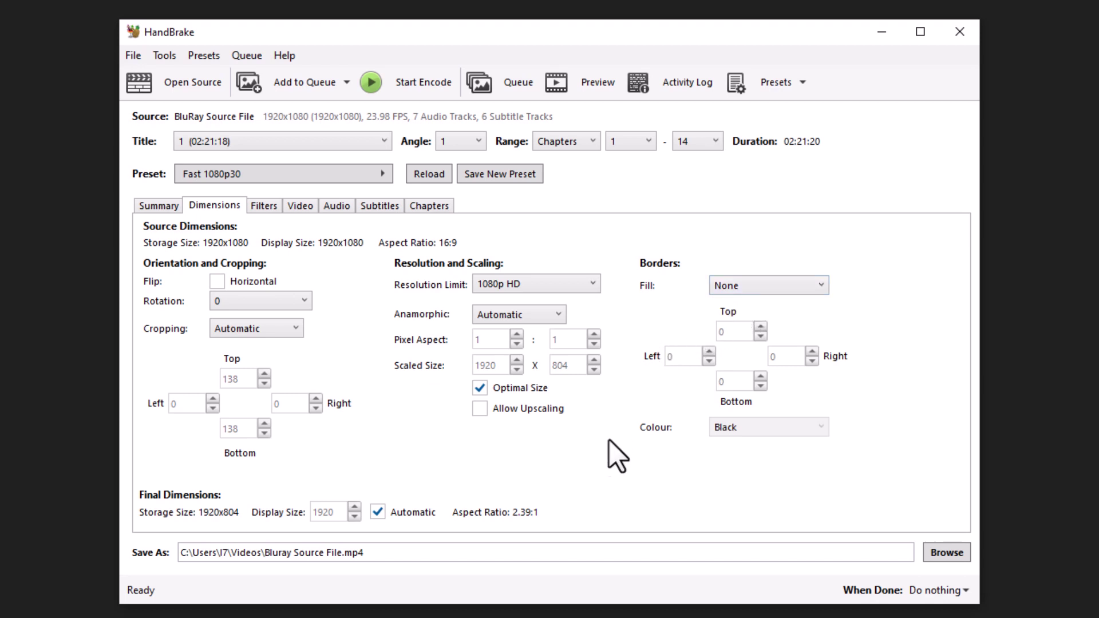
{"action": "left_click", "coordinate": [275, 207]}
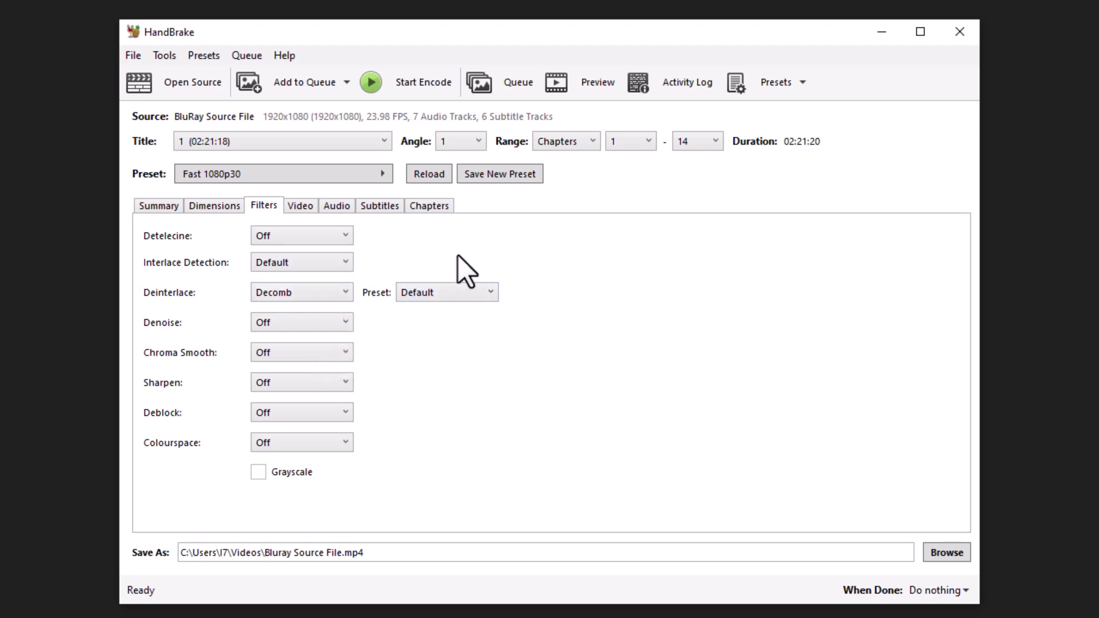
Set the video framerate to Same as source with Constant Framerate
{"action": "left_click", "coordinate": [305, 211]}
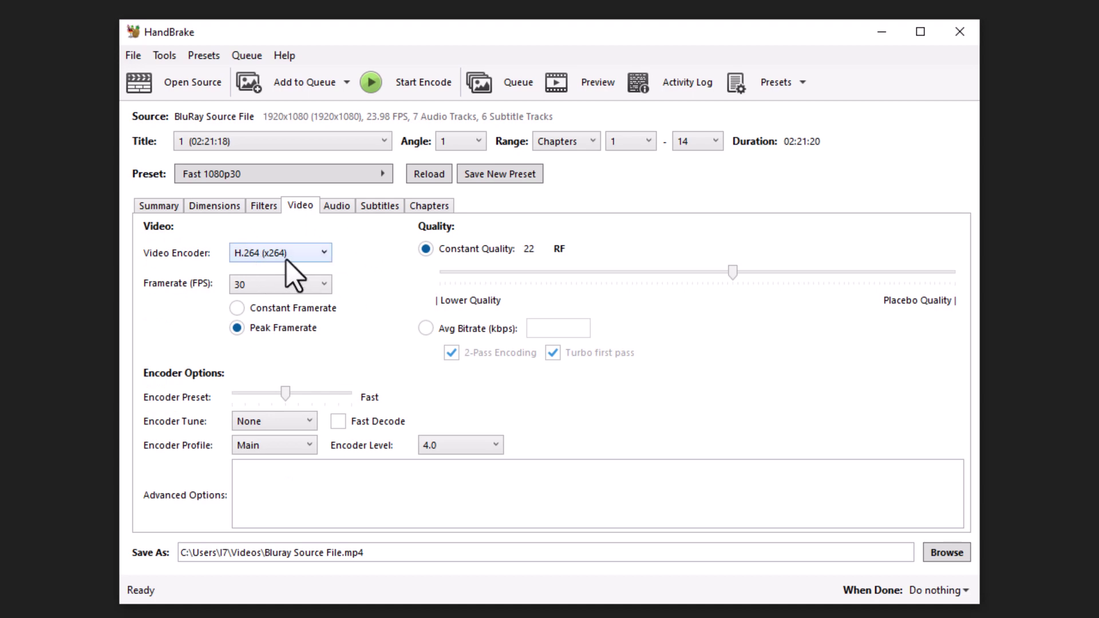
{"action": "left_click", "coordinate": [325, 286]}
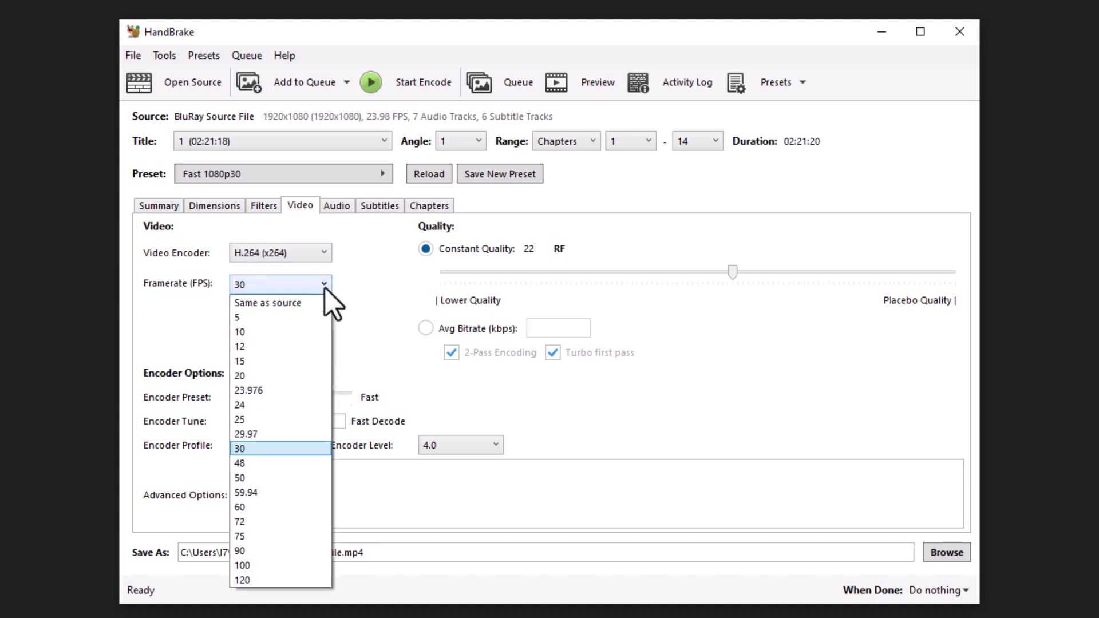
{"action": "left_click", "coordinate": [298, 303]}
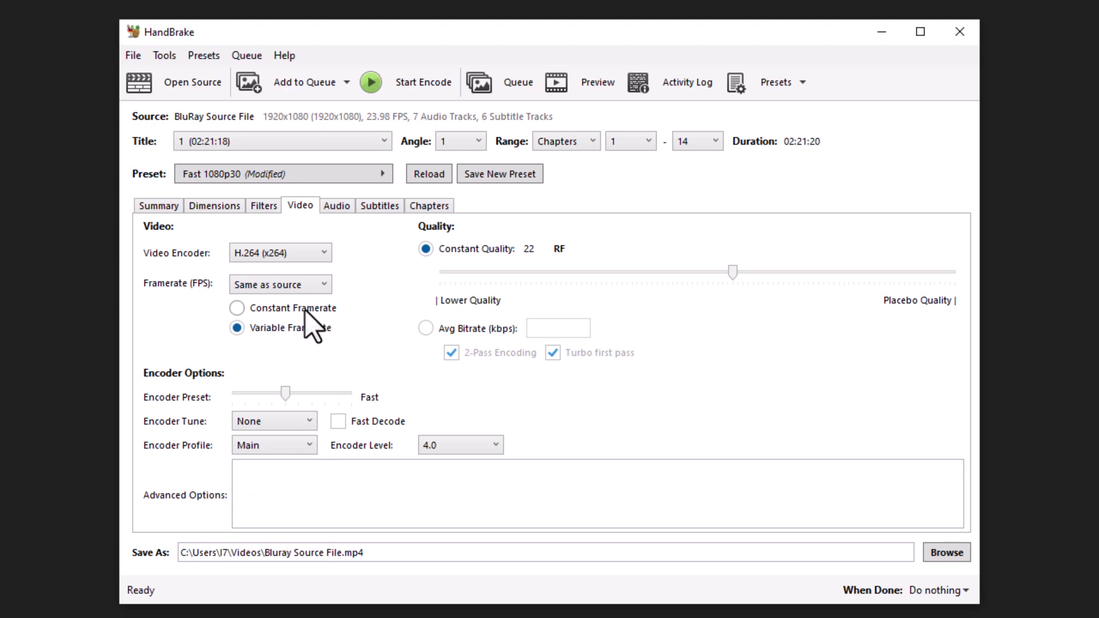
{"action": "left_click", "coordinate": [253, 310]}
Set H.264 preset VerySlow, tune Film, High profile, level 4.1 and quality RF 23
{"action": "left_click_drag", "start_coordinate": [288, 392], "coordinate": [338, 388]}
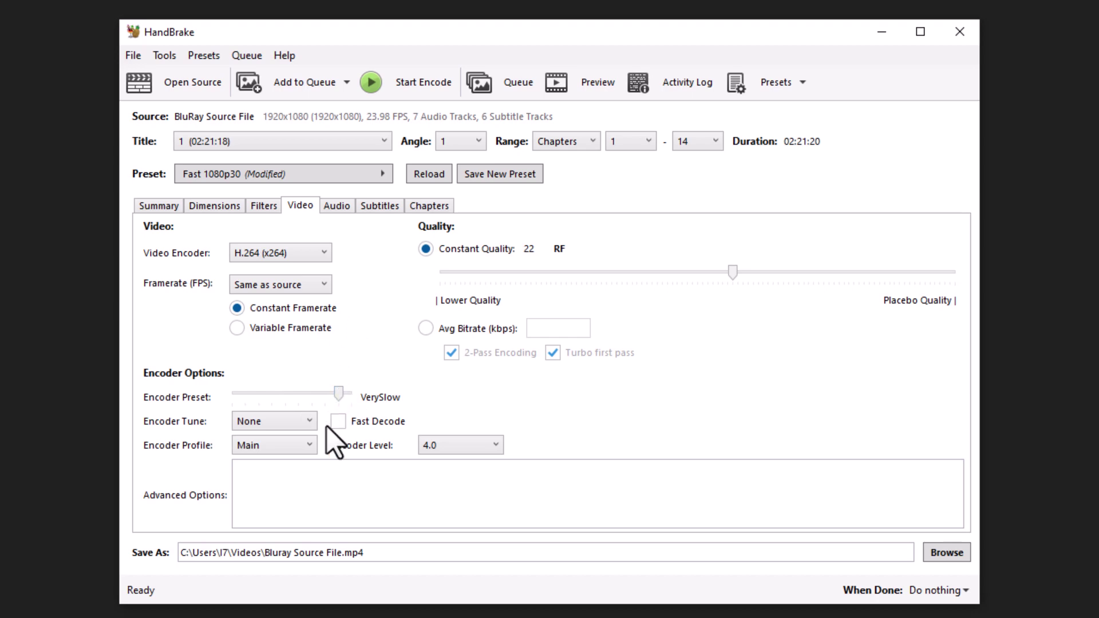
{"action": "left_click", "coordinate": [312, 420]}
{"action": "left_click", "coordinate": [275, 455]}
{"action": "left_click", "coordinate": [315, 446]}
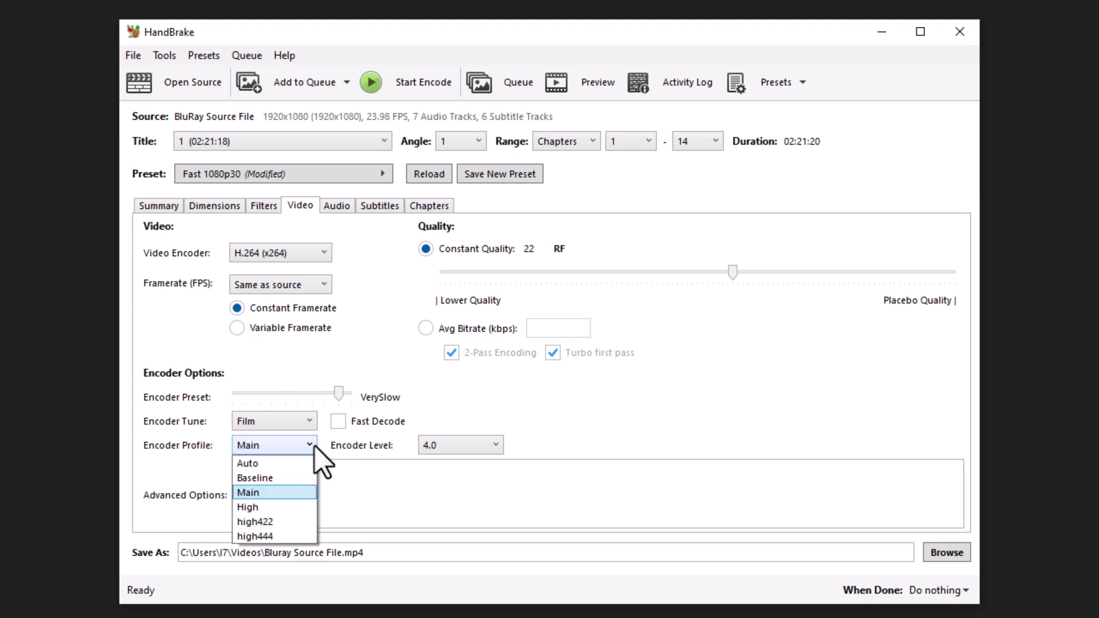
{"action": "left_click", "coordinate": [252, 507]}
{"action": "left_click", "coordinate": [507, 414]}
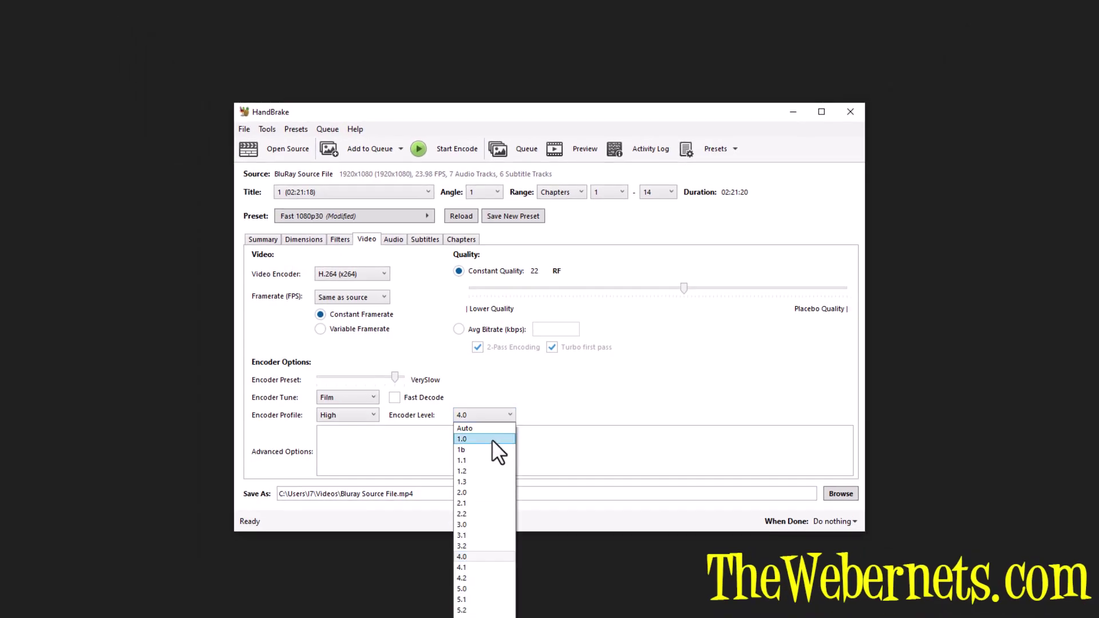
{"action": "left_click", "coordinate": [473, 567]}
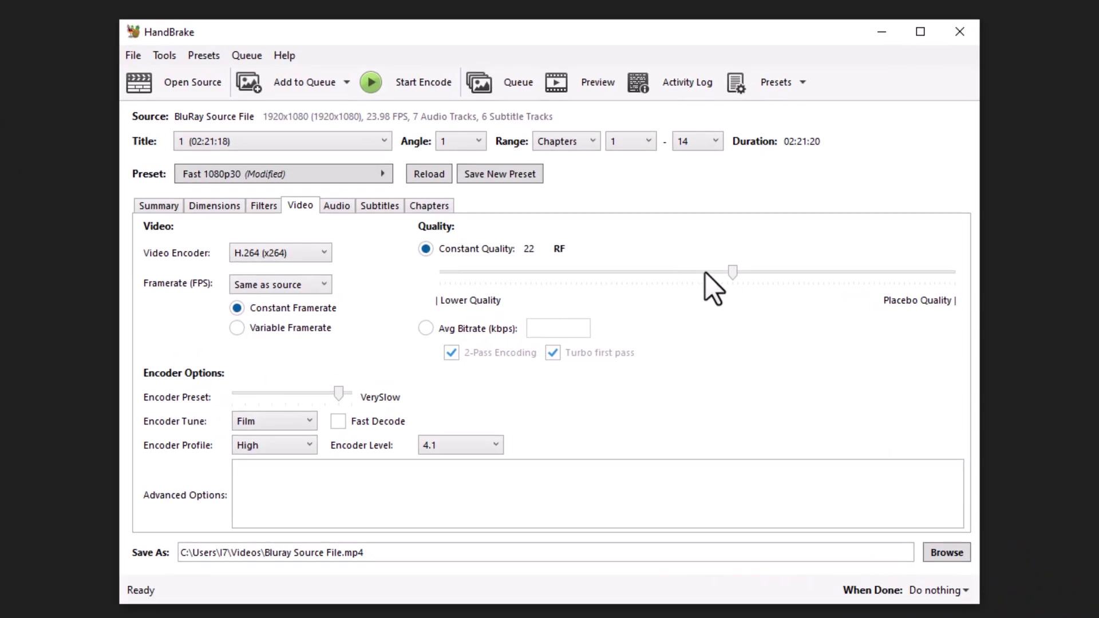
{"action": "left_click_drag", "start_coordinate": [734, 274], "coordinate": [715, 273]}
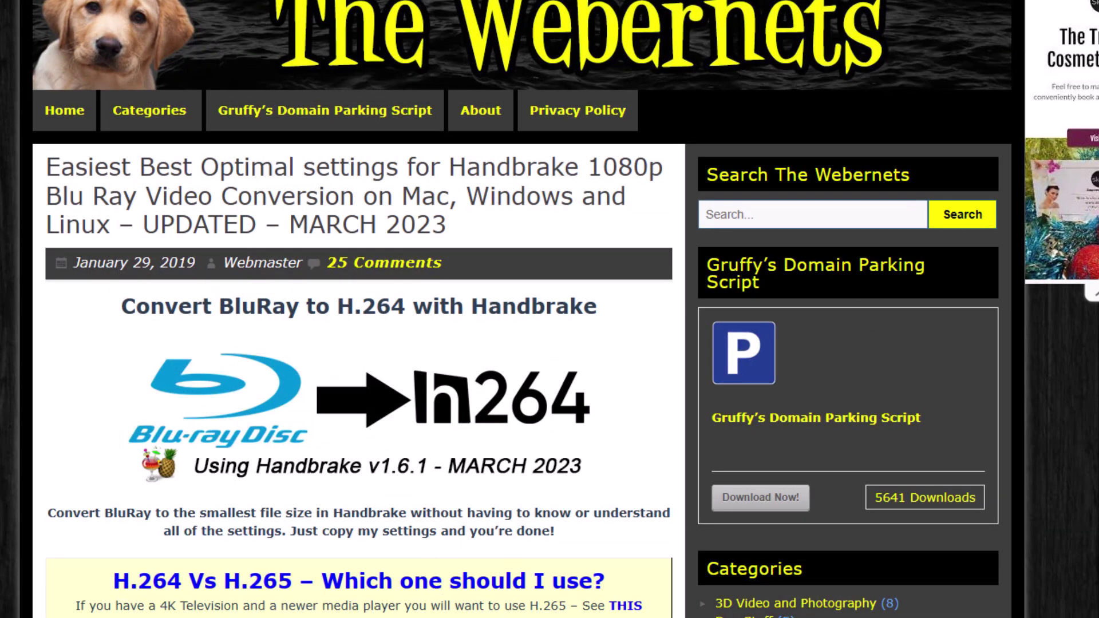
Find the ref=5:bframes=5 x264 options string in the guide and copy it
{"action": "scroll", "coordinate": [521, 309], "scroll_direction": "down", "scroll_amount": 5}
{"action": "scroll", "coordinate": [521, 309], "scroll_direction": "down", "scroll_amount": 5}
{"action": "scroll", "coordinate": [520, 309], "scroll_direction": "down", "scroll_amount": 3}
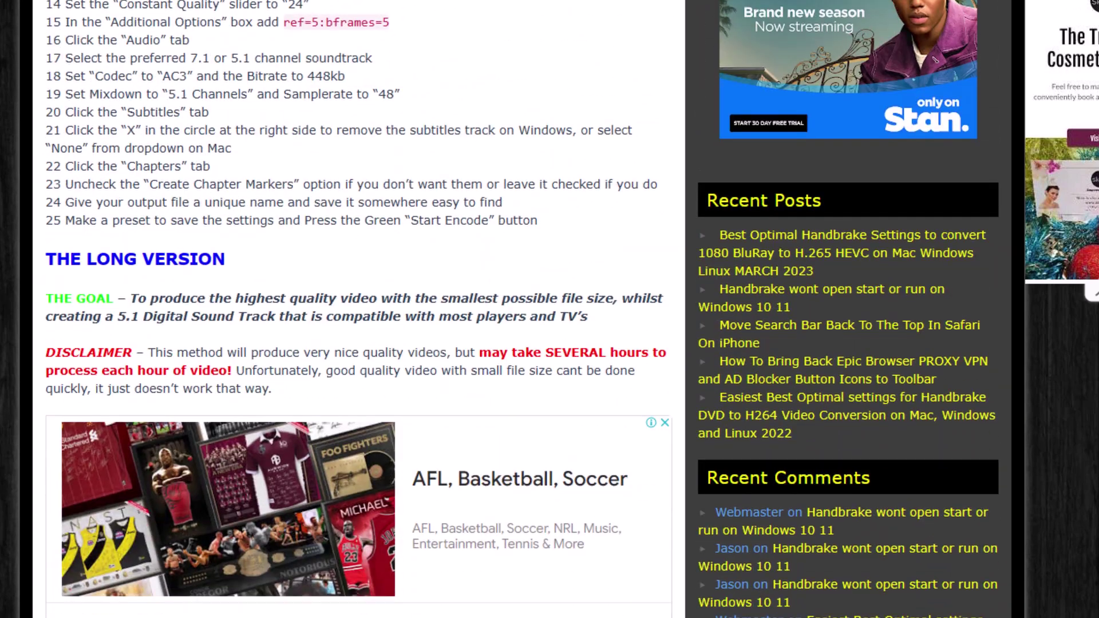
{"action": "scroll", "coordinate": [522, 309], "scroll_direction": "down", "scroll_amount": 3}
{"action": "scroll", "coordinate": [520, 309], "scroll_direction": "down", "scroll_amount": 5}
{"action": "scroll", "coordinate": [521, 309], "scroll_direction": "down", "scroll_amount": 5}
{"action": "scroll", "coordinate": [521, 310], "scroll_direction": "down", "scroll_amount": 5}
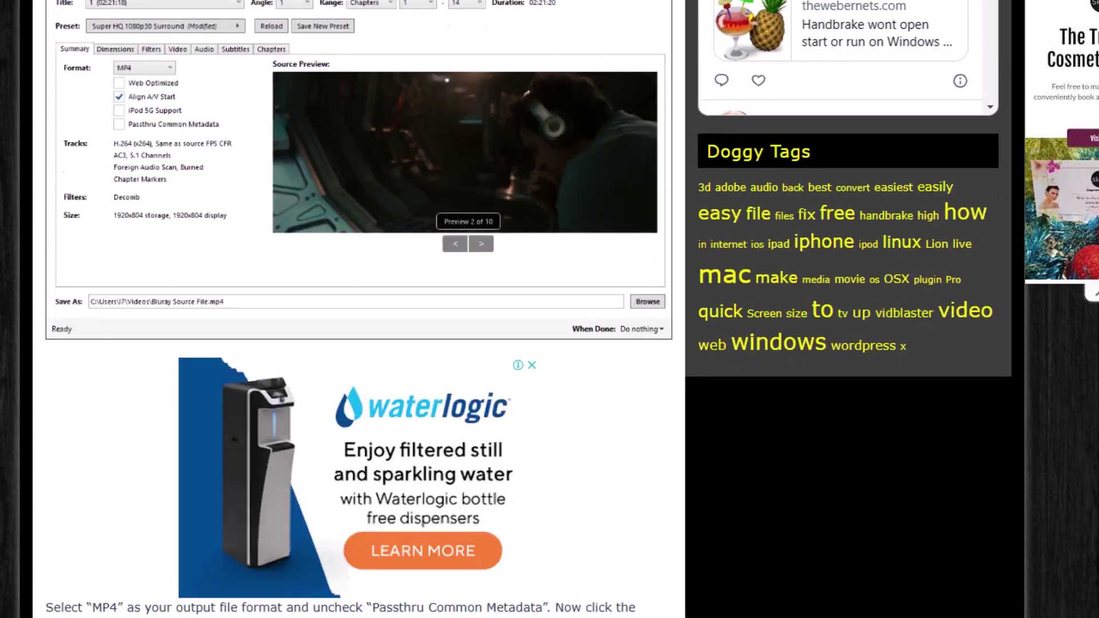
{"action": "scroll", "coordinate": [521, 309], "scroll_direction": "down", "scroll_amount": 5}
{"action": "scroll", "coordinate": [521, 309], "scroll_direction": "down", "scroll_amount": 4}
{"action": "scroll", "coordinate": [521, 310], "scroll_direction": "down", "scroll_amount": 5}
{"action": "scroll", "coordinate": [521, 309], "scroll_direction": "down", "scroll_amount": 6}
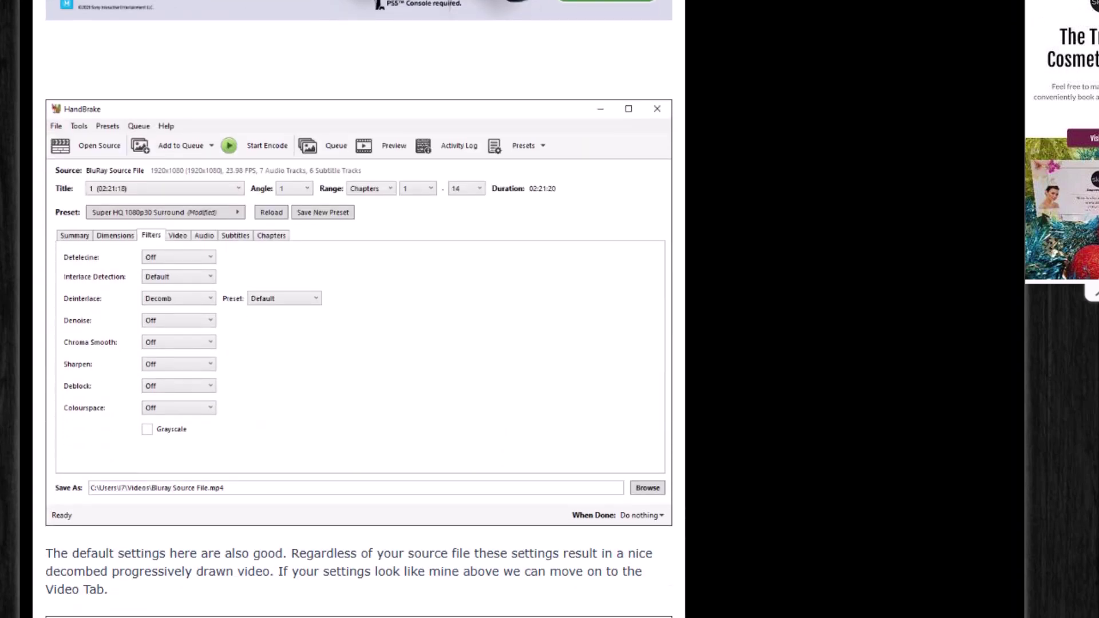
{"action": "scroll", "coordinate": [522, 310], "scroll_direction": "down", "scroll_amount": 5}
{"action": "scroll", "coordinate": [520, 309], "scroll_direction": "down", "scroll_amount": 5}
{"action": "scroll", "coordinate": [521, 309], "scroll_direction": "down", "scroll_amount": 5}
{"action": "scroll", "coordinate": [521, 310], "scroll_direction": "down", "scroll_amount": 4}
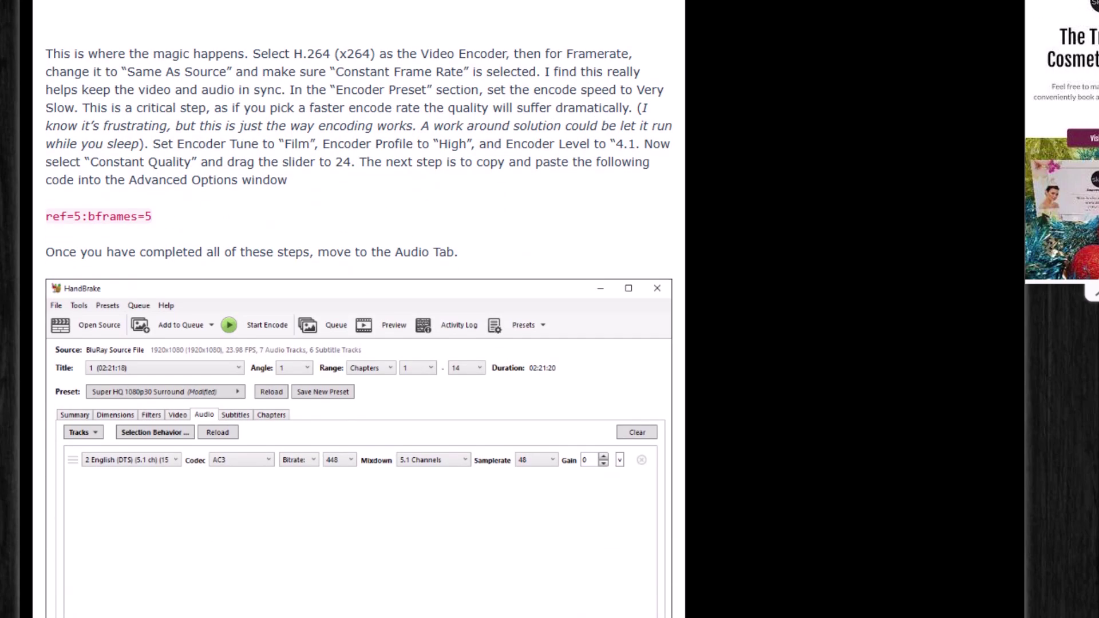
{"action": "left_click_drag", "start_coordinate": [166, 204], "coordinate": [45, 206]}
{"action": "right_click", "coordinate": [99, 201]}
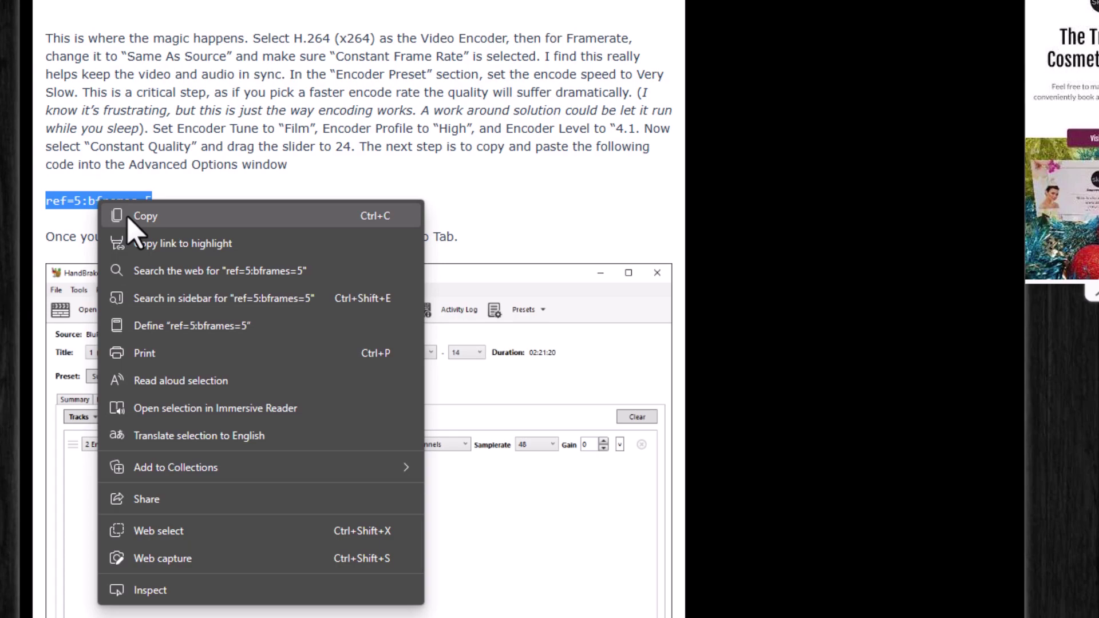
{"action": "left_click", "coordinate": [128, 217]}
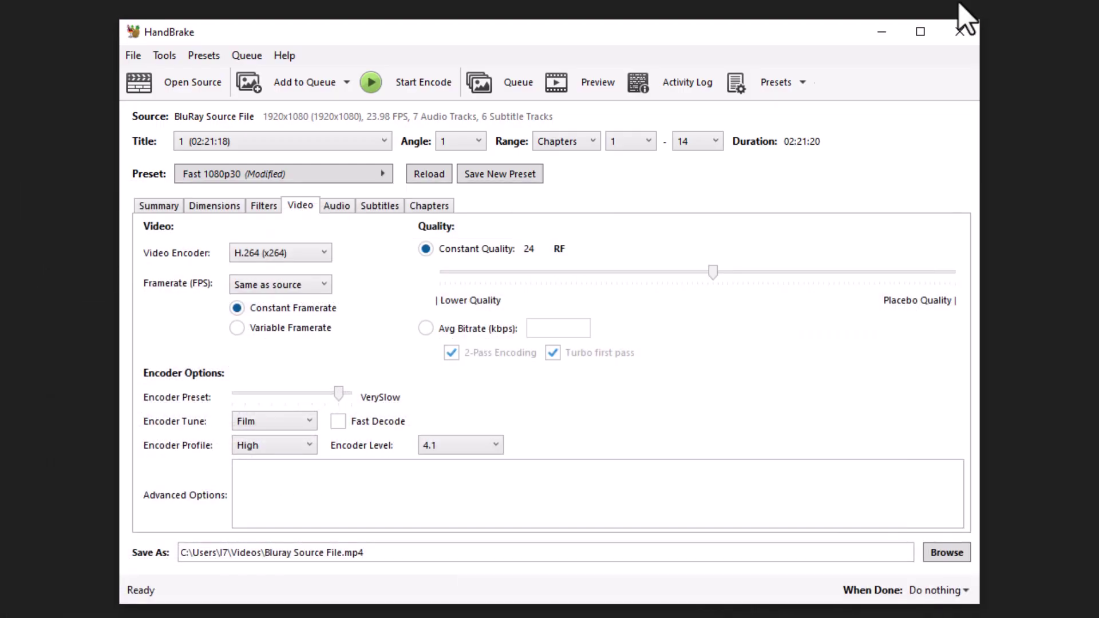
Paste ref=5:bframes=5 into the video Advanced Options field
{"action": "left_click", "coordinate": [250, 489]}
{"action": "right_click", "coordinate": [253, 487]}
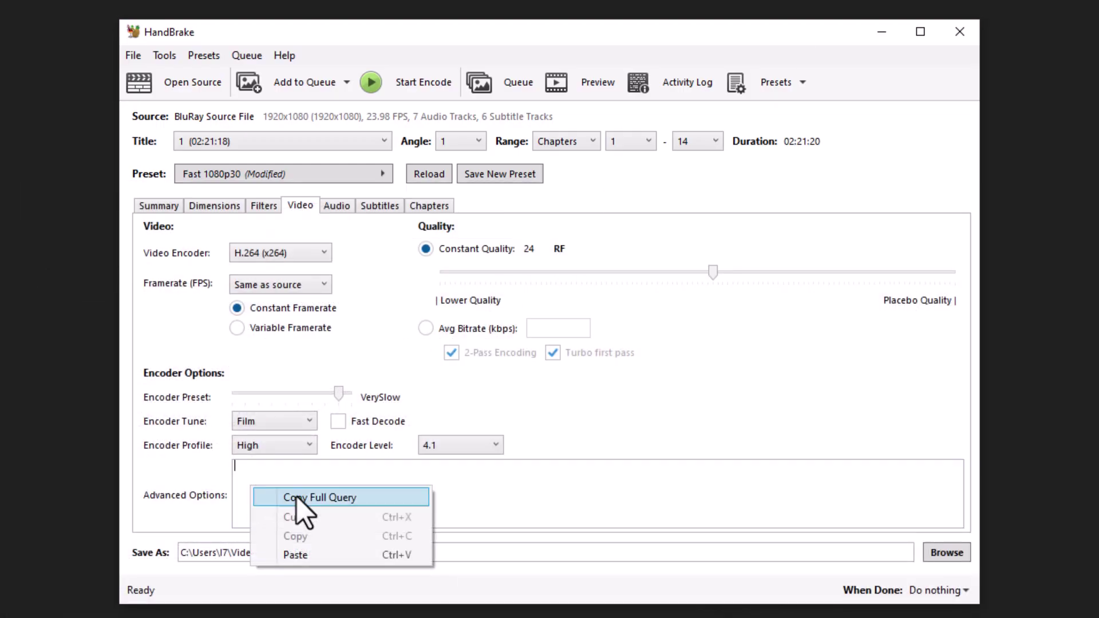
{"action": "left_click", "coordinate": [310, 559]}
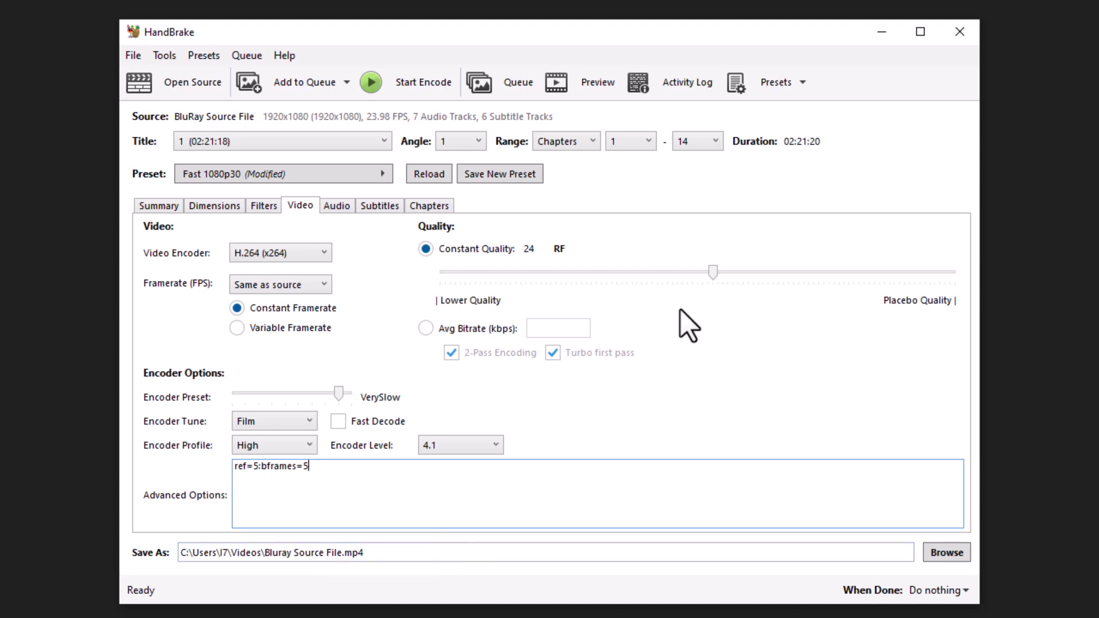
Encode the English DTS 5.1 track as AC3, 448 kbps, 5.1 channels, 48 kHz
{"action": "left_click", "coordinate": [337, 207]}
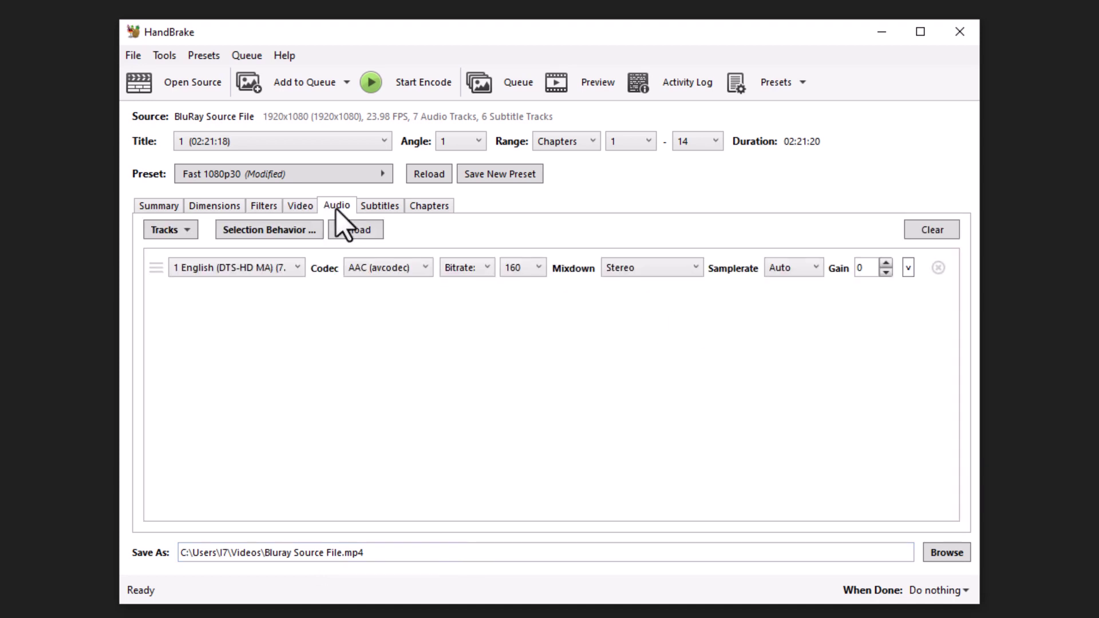
{"action": "left_click", "coordinate": [299, 268]}
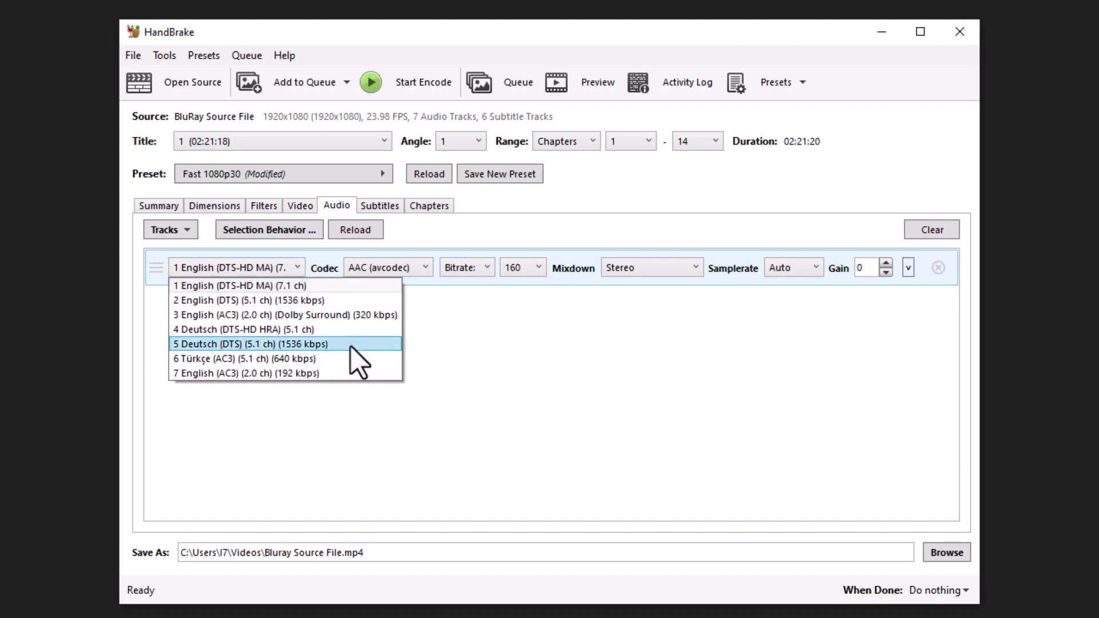
{"action": "left_click", "coordinate": [305, 301]}
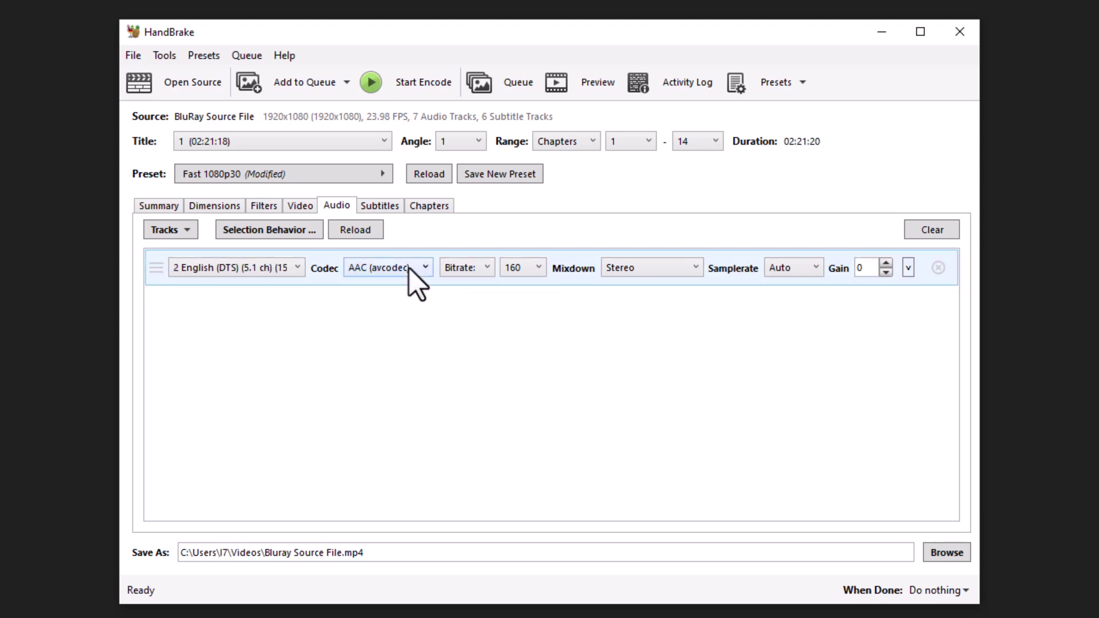
{"action": "left_click", "coordinate": [426, 270]}
{"action": "left_click", "coordinate": [394, 299]}
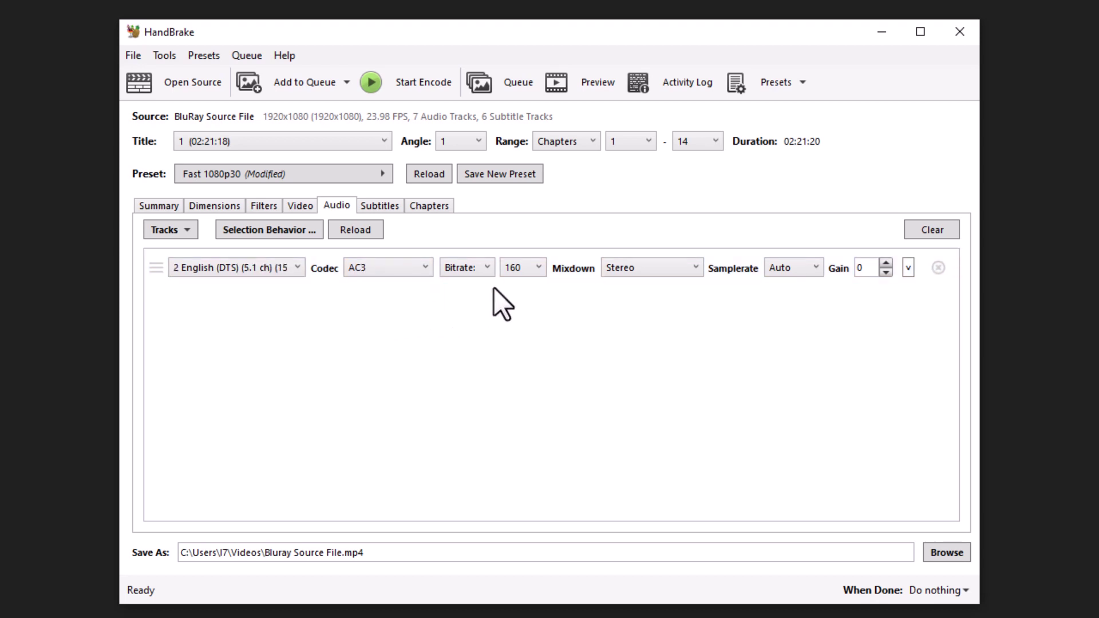
{"action": "left_click", "coordinate": [541, 270]}
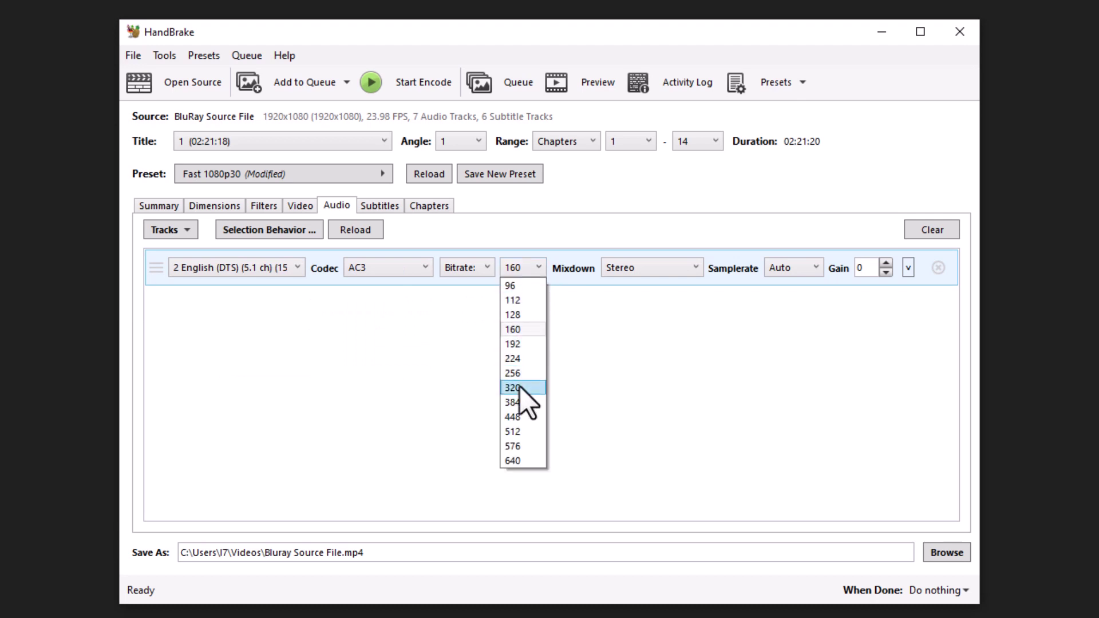
{"action": "left_click", "coordinate": [513, 417]}
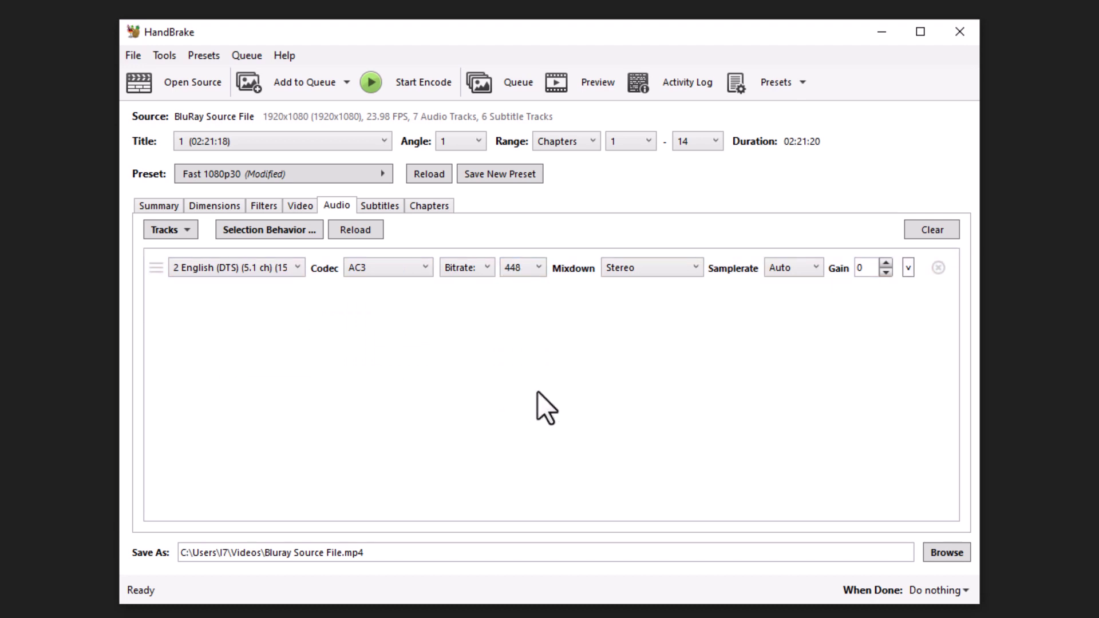
{"action": "left_click", "coordinate": [699, 269]}
{"action": "left_click", "coordinate": [650, 372]}
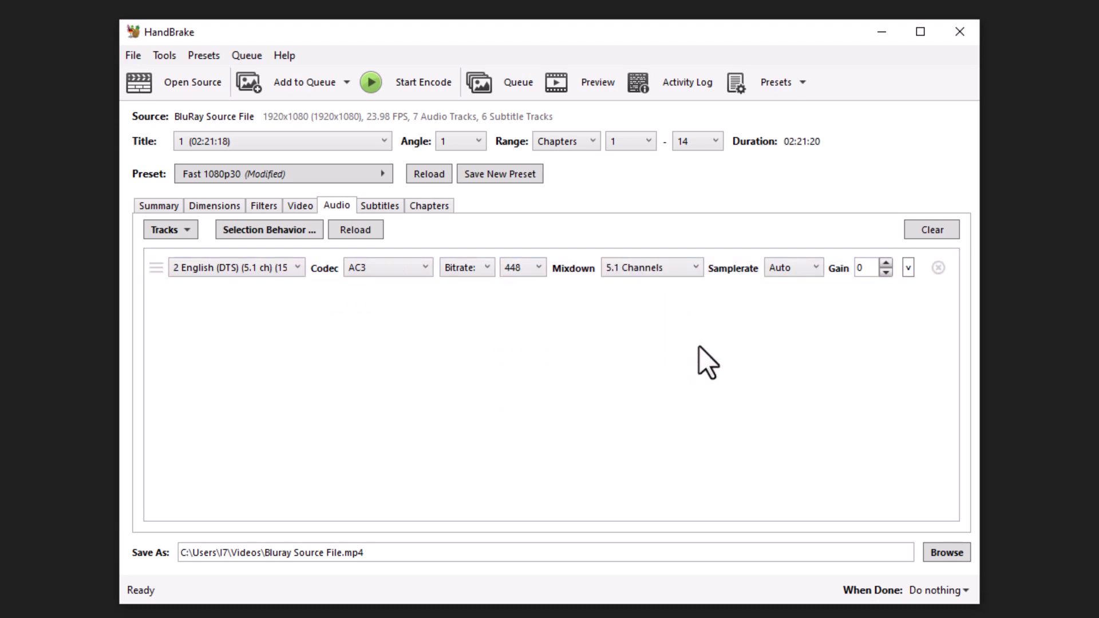
{"action": "left_click", "coordinate": [818, 271]}
{"action": "left_click", "coordinate": [786, 415]}
Remove the Foreign Audio Scan subtitle track and review the 14 chapter markers
{"action": "left_click", "coordinate": [382, 206]}
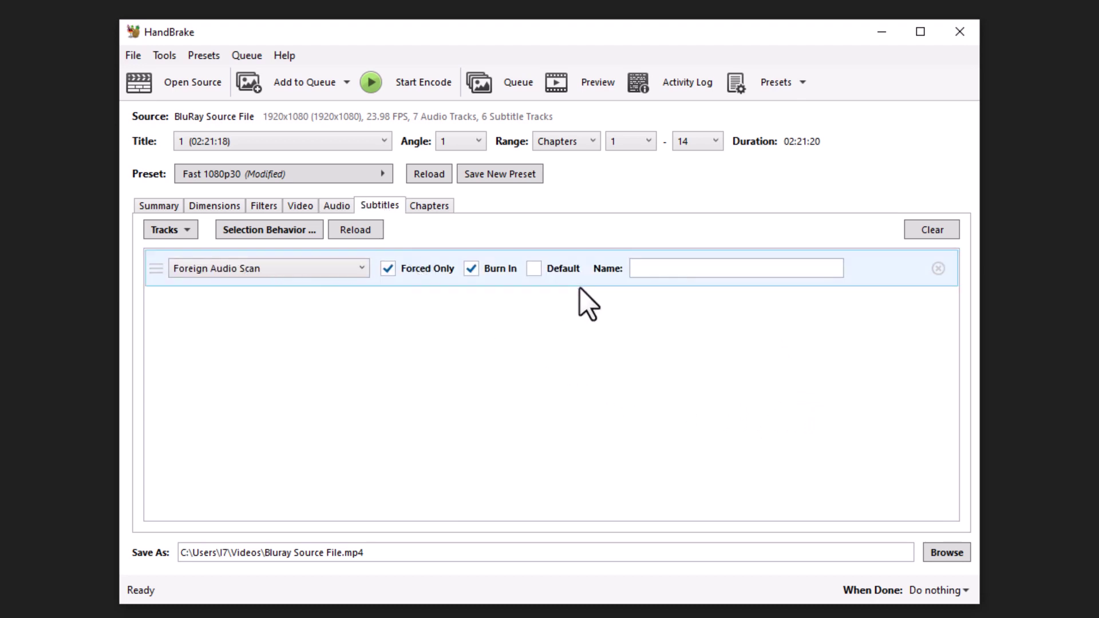
{"action": "left_click", "coordinate": [940, 269]}
{"action": "left_click", "coordinate": [422, 204]}
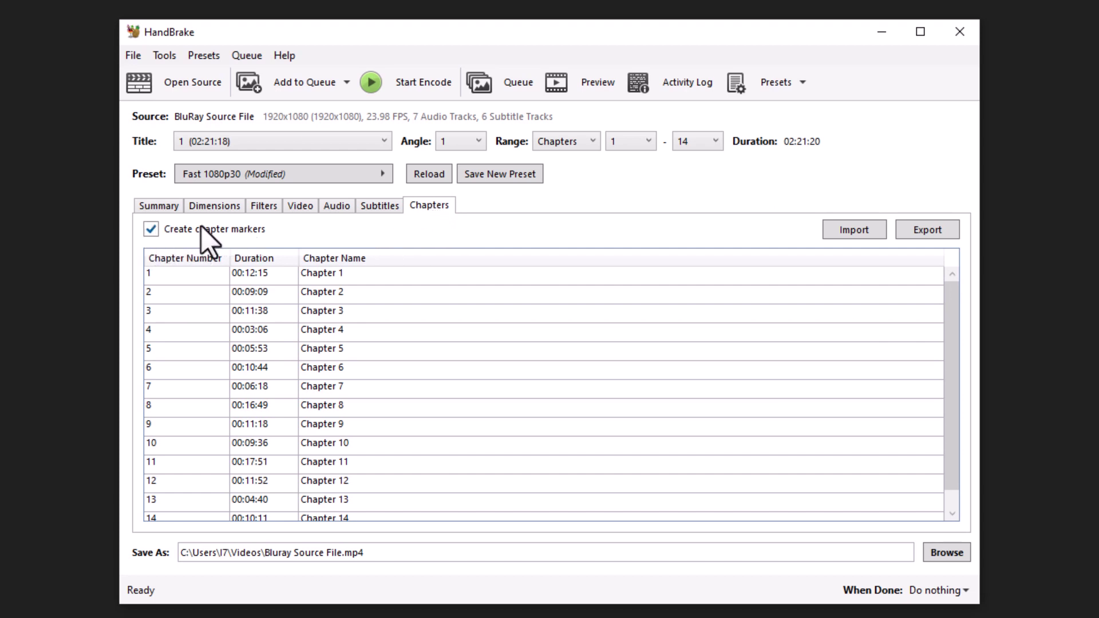
Save the output to the Desktop as 'Bluray Source File Converted.mp4' and start the encode
{"action": "left_click", "coordinate": [171, 209]}
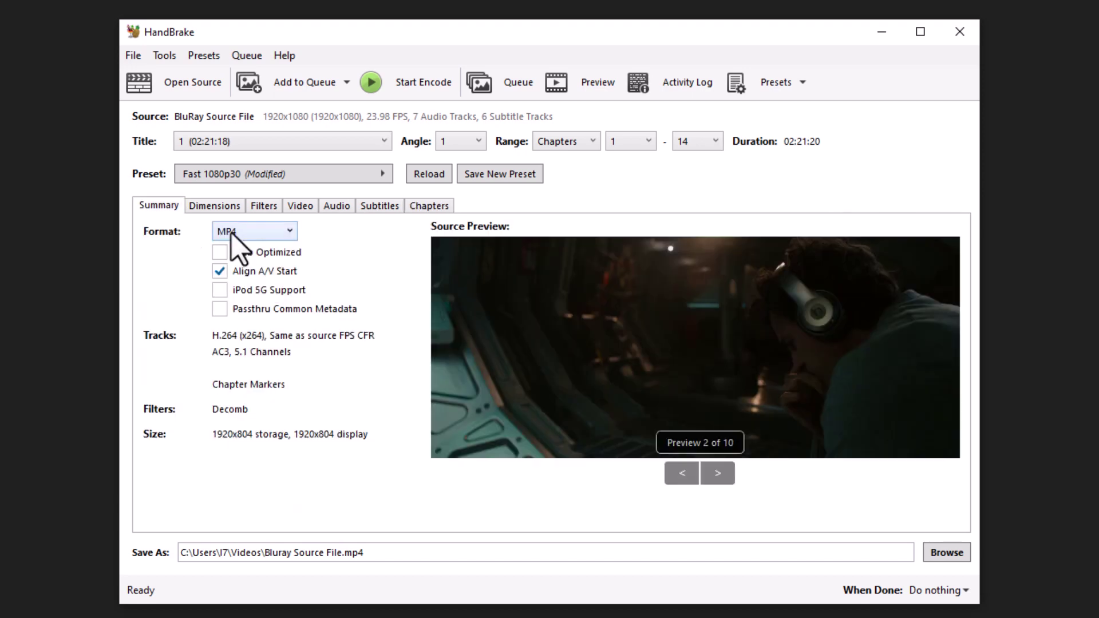
{"action": "left_click", "coordinate": [948, 554]}
{"action": "scroll", "coordinate": [252, 287], "scroll_direction": "up", "scroll_amount": 2}
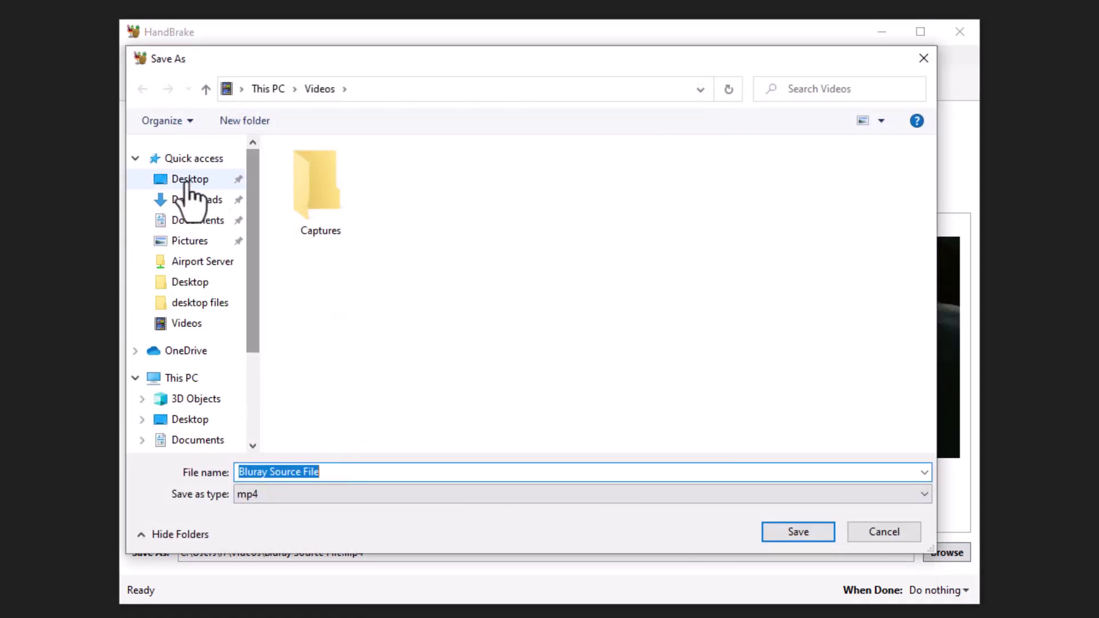
{"action": "left_click", "coordinate": [190, 179]}
{"action": "left_click", "coordinate": [368, 476]}
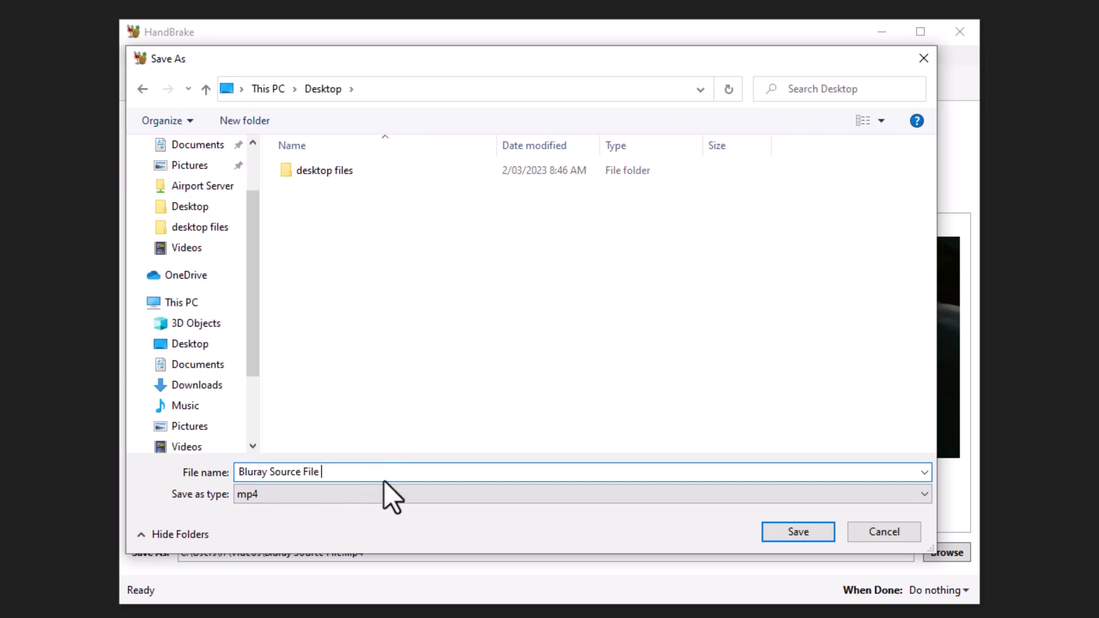
{"action": "type", "text": "Converted"}
{"action": "left_click", "coordinate": [815, 533]}
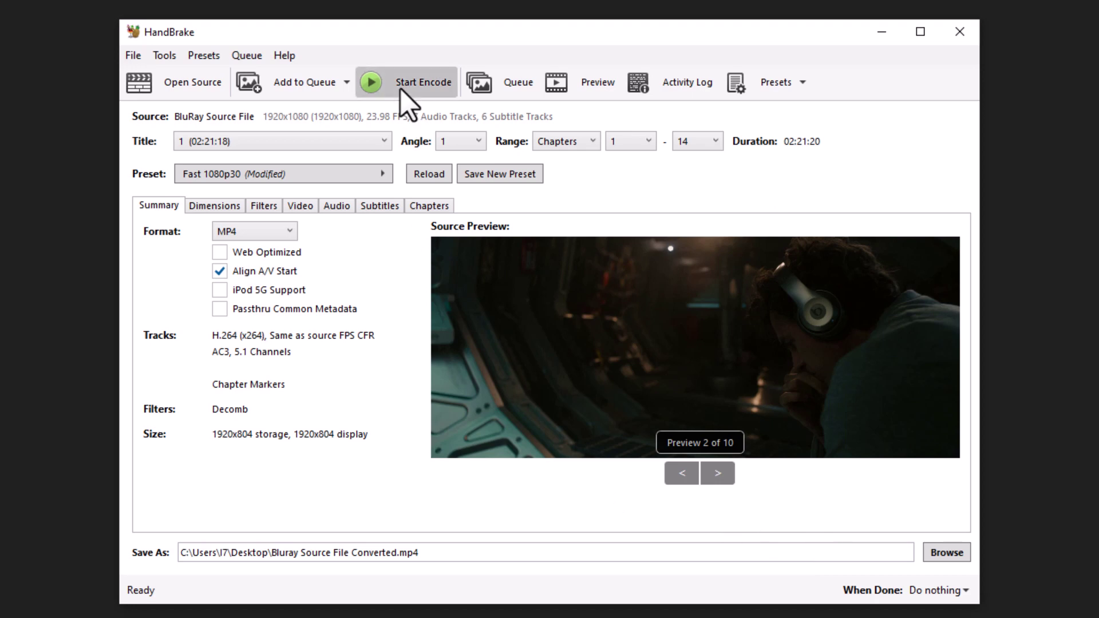
{"action": "left_click", "coordinate": [401, 89]}
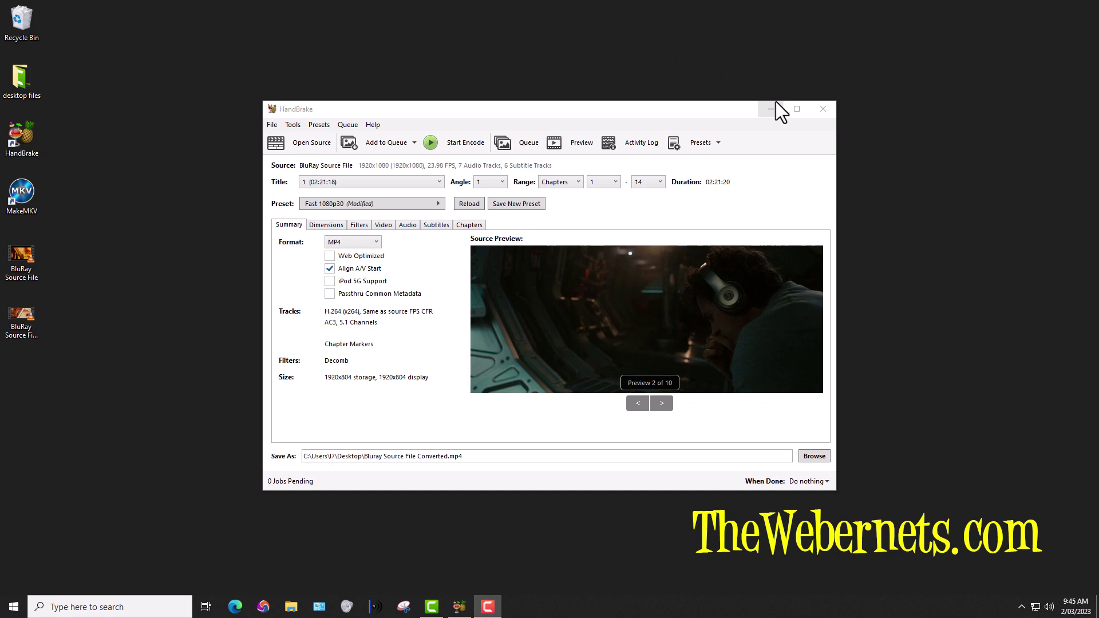
Close HandBrake, reopen MediaInfo, and load Bluray Source File Converted.mp4 into it
{"action": "left_click", "coordinate": [823, 107]}
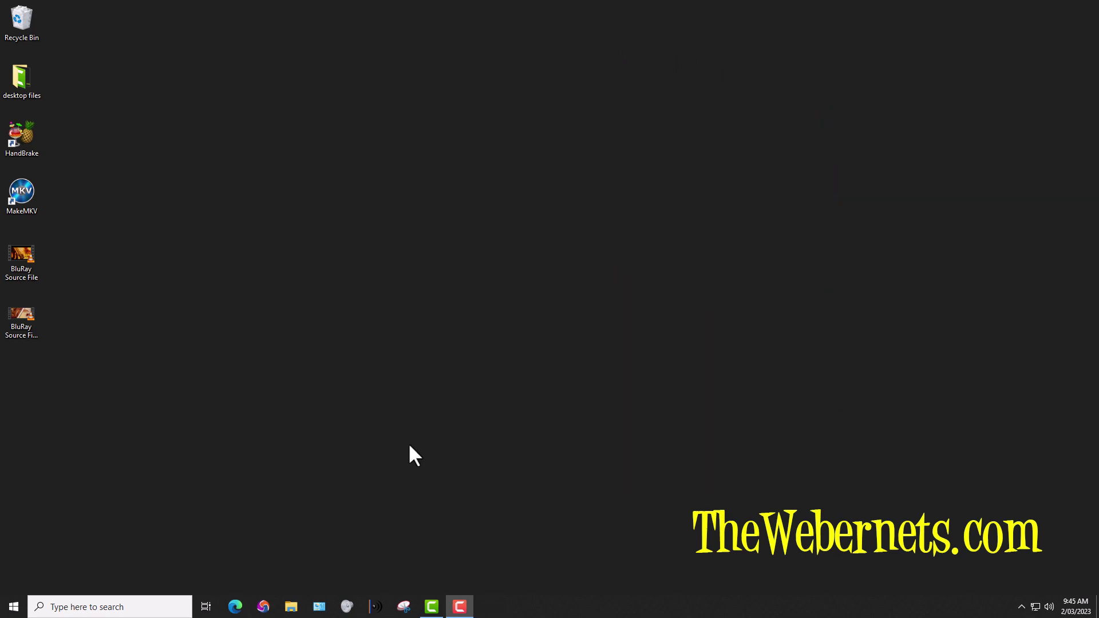
{"action": "left_click", "coordinate": [374, 605]}
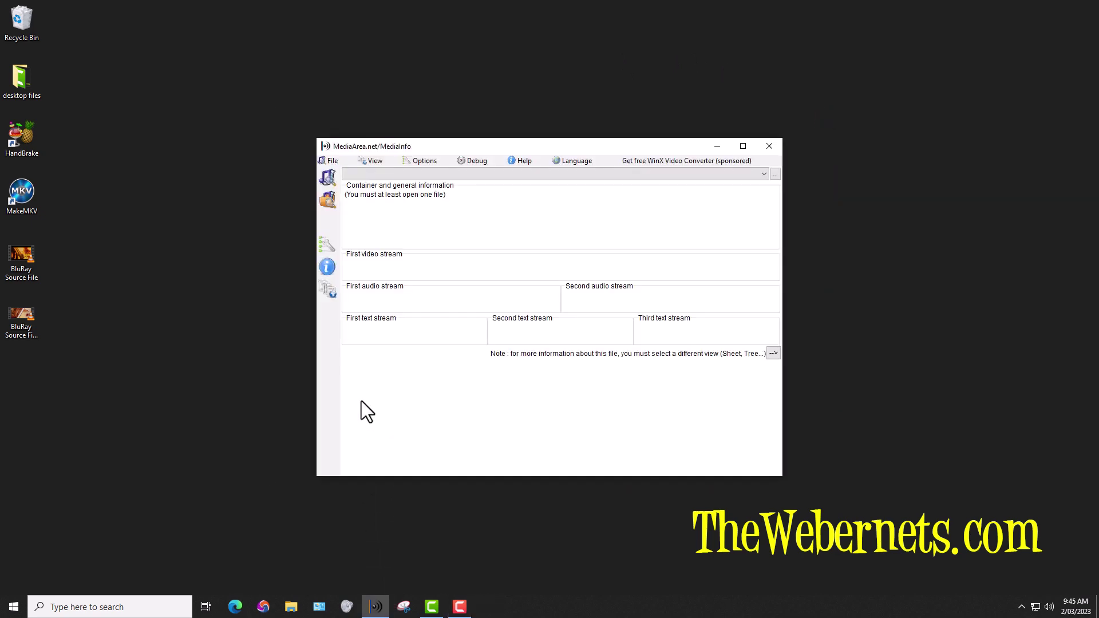
{"action": "left_click_drag", "start_coordinate": [23, 311], "coordinate": [453, 241]}
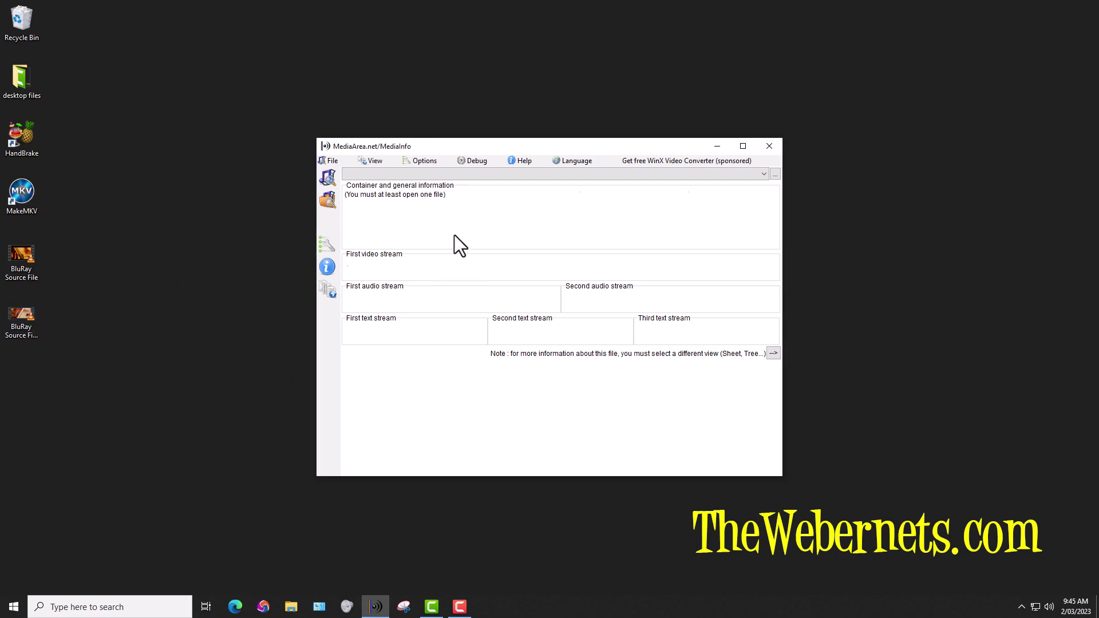